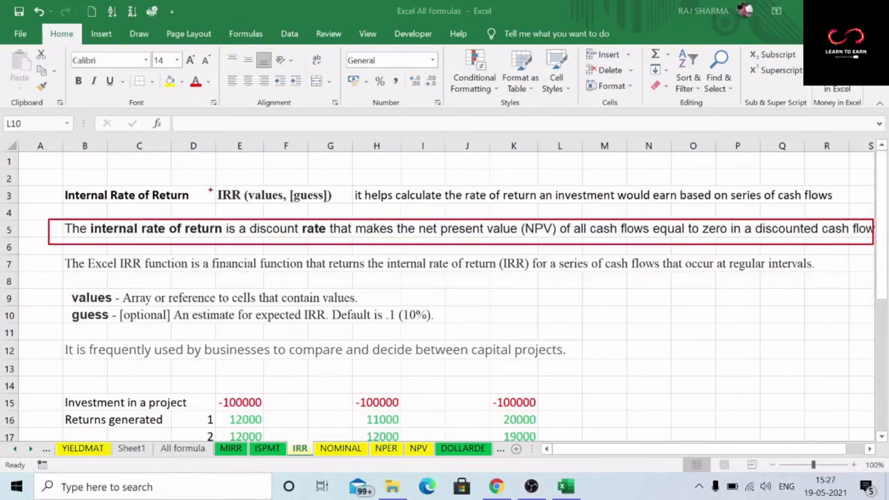
Step: Mark the IRR syntax in row 3 and the values and guess descriptions in rows 9 and 10 with red boxes
mouse_move(210, 189)
mouse_down()
mouse_move(217, 207)
mouse_move(339, 226)
mouse_move(345, 210)
mouse_up()
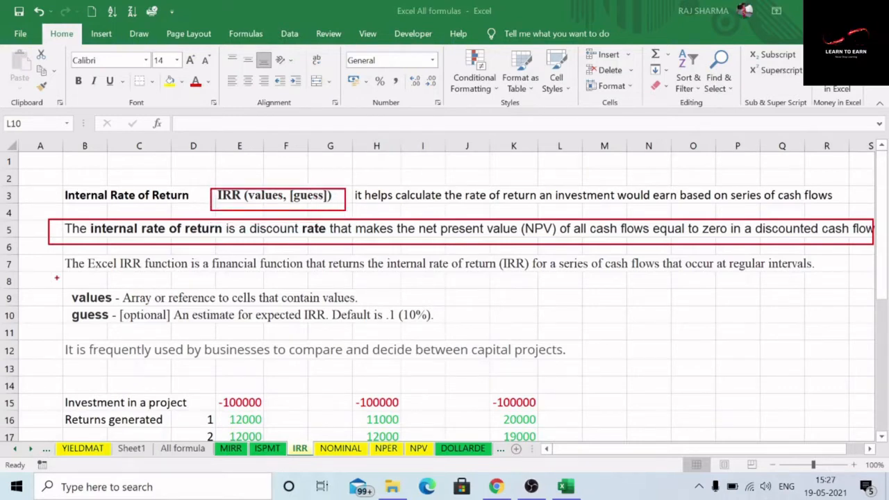
mouse_move(66, 296)
mouse_down()
mouse_move(69, 306)
mouse_move(291, 307)
mouse_move(341, 306)
mouse_move(363, 292)
mouse_up()
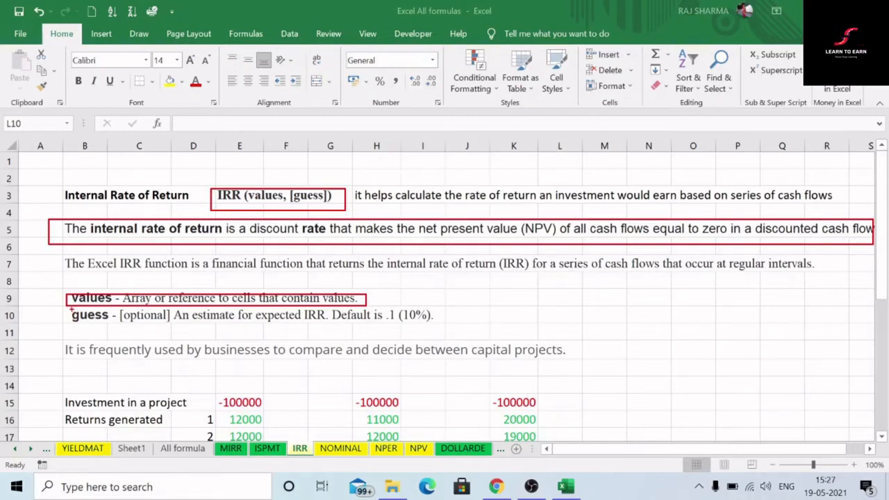
drag(72, 309, 438, 322)
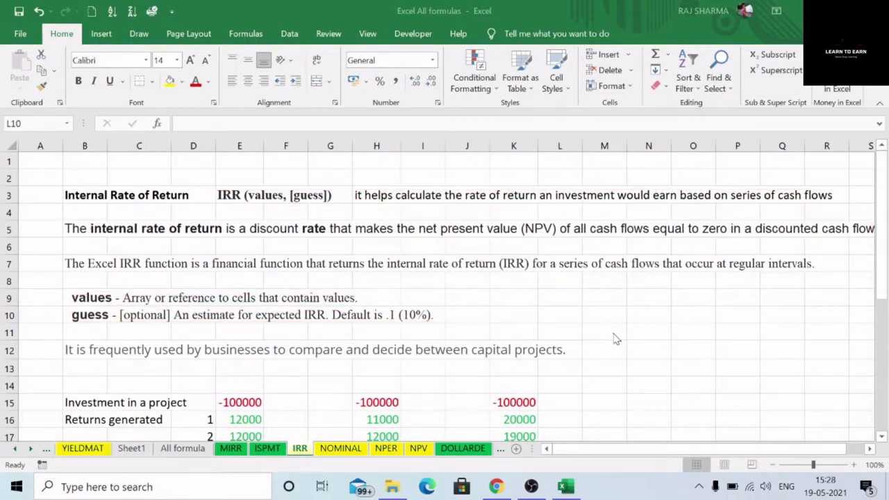
Step: Examine the investment and the ten yearly returns of the three projects in columns E, H and K
scroll(614, 339, down, 2)
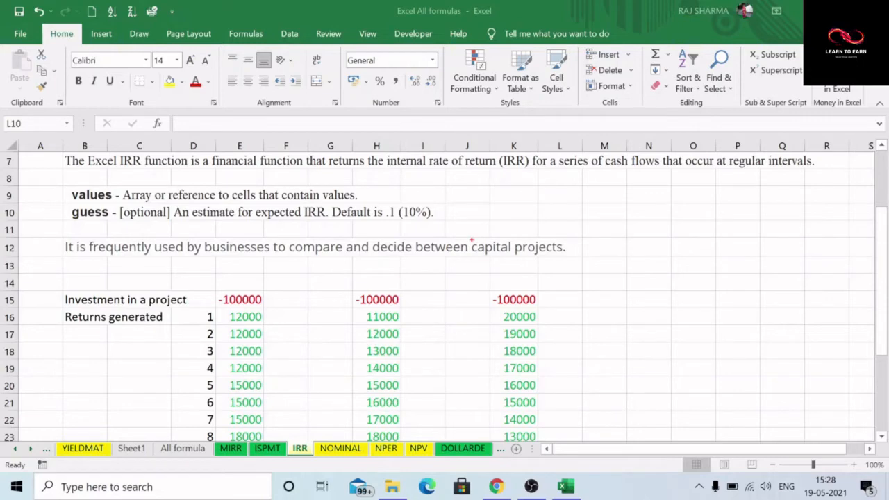
scroll(498, 256, down, 2)
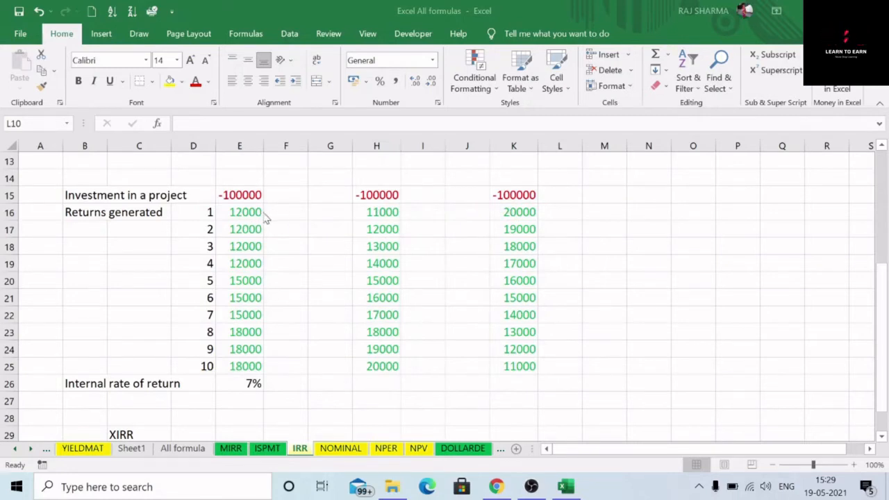
drag(252, 212, 253, 265)
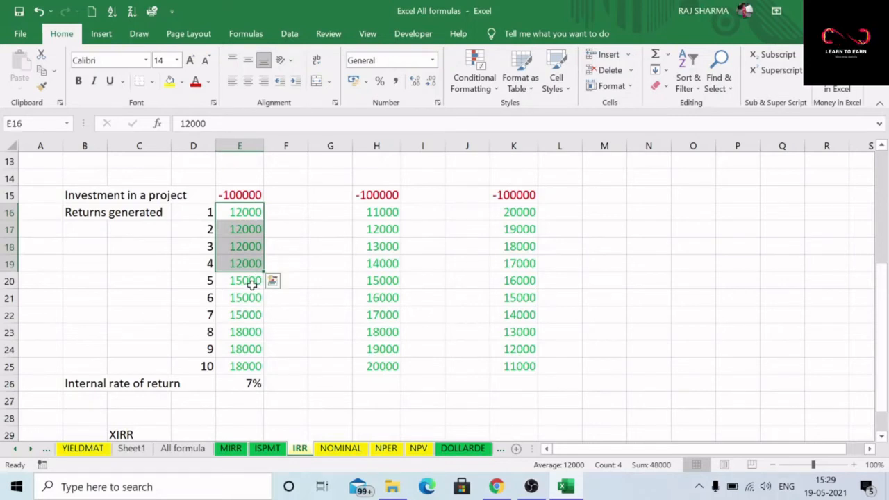
drag(252, 284, 256, 363)
click(248, 332)
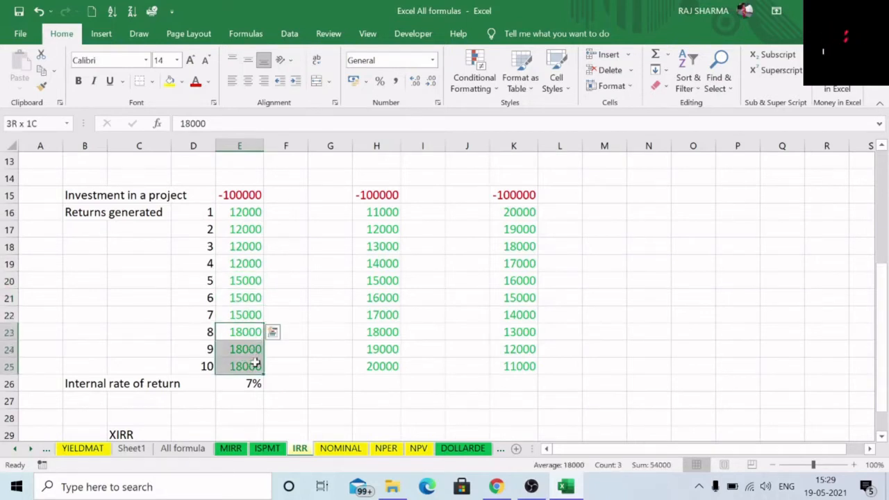
click(388, 213)
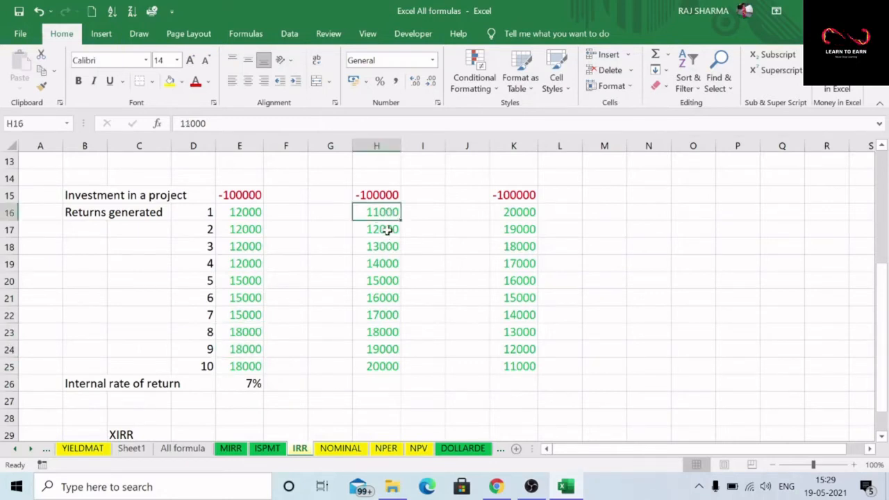
click(387, 231)
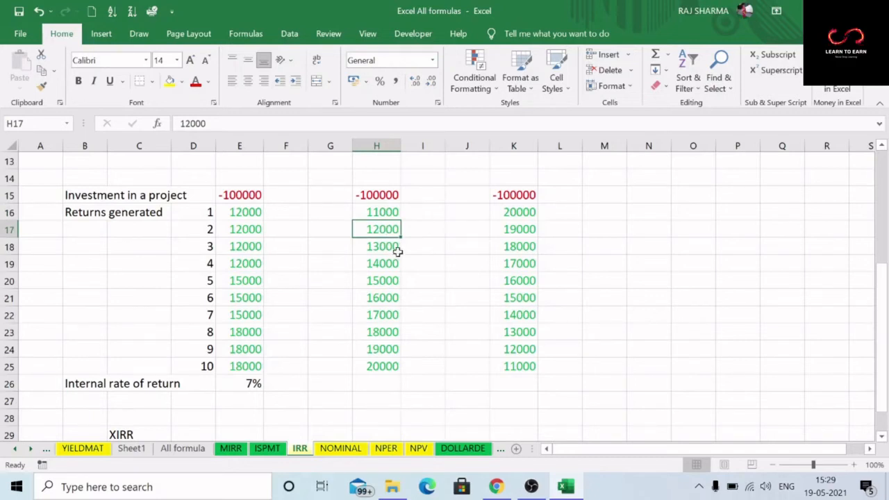
click(518, 212)
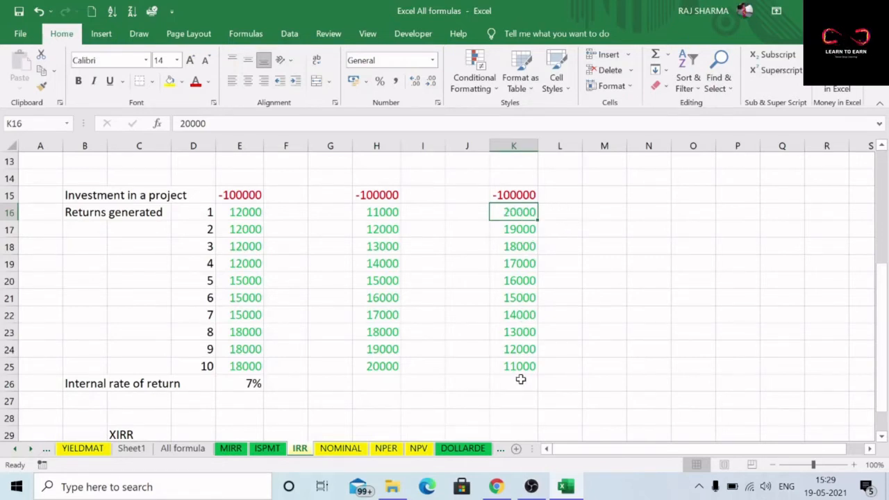
click(245, 212)
Step: Total the first project's returns in F25 by summing E16:E25
click(289, 367)
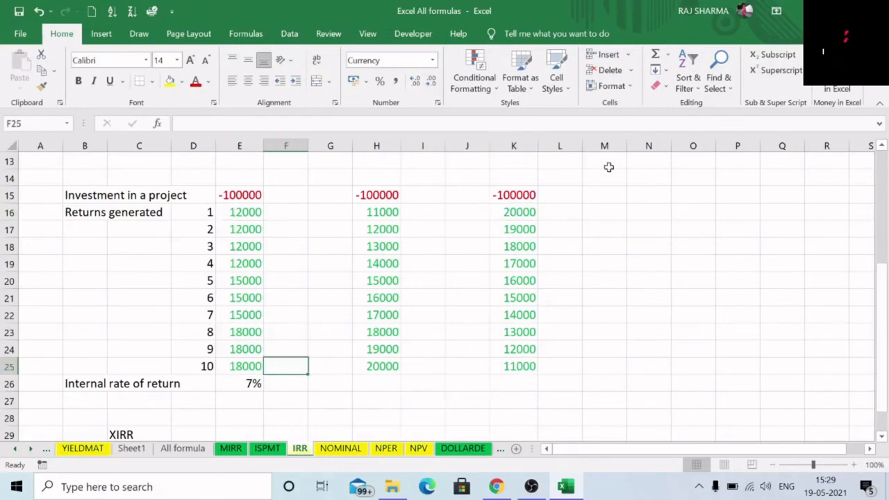
click(656, 54)
drag(240, 213, 254, 363)
key(Return)
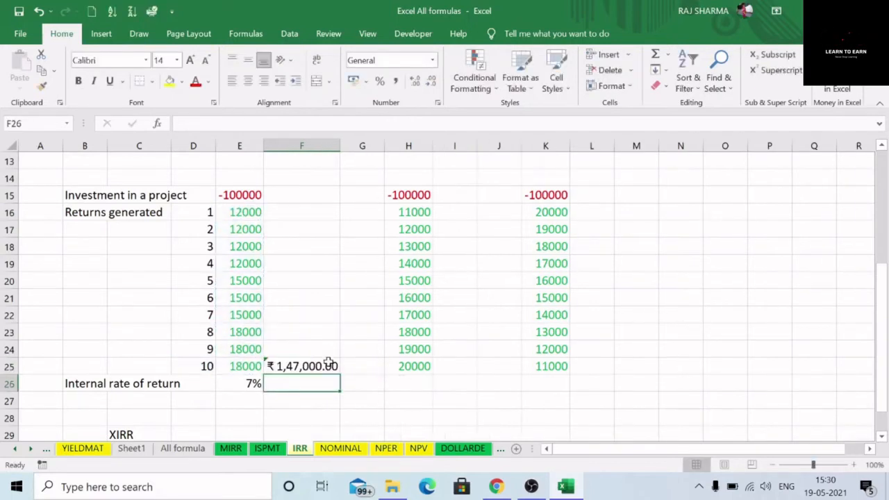
click(319, 366)
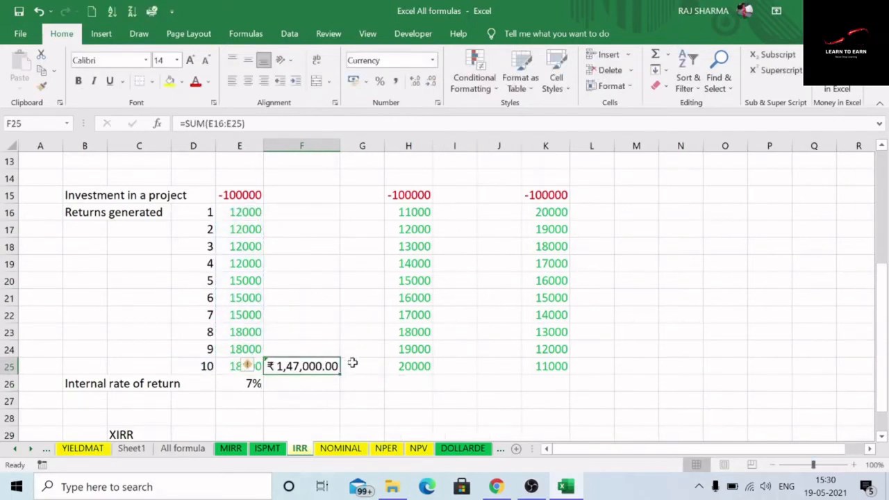
Step: Total the second project's returns in I25 by summing H16:H25
click(452, 367)
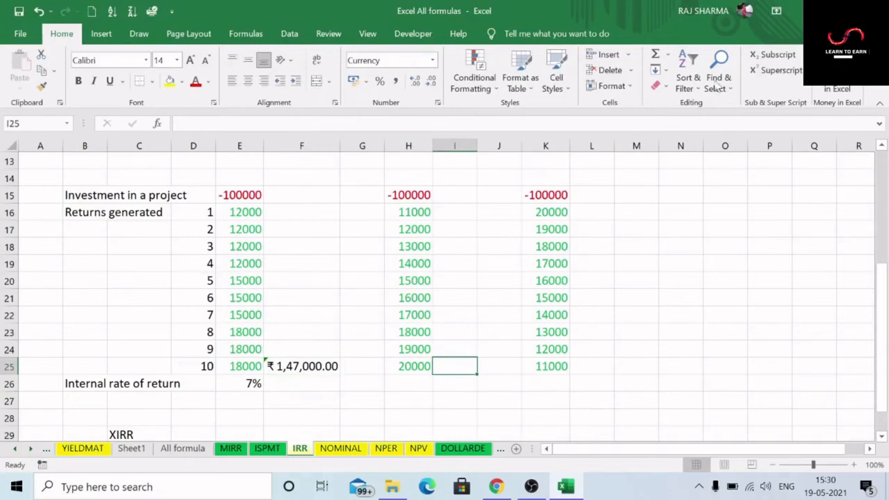
click(655, 55)
drag(419, 213, 431, 363)
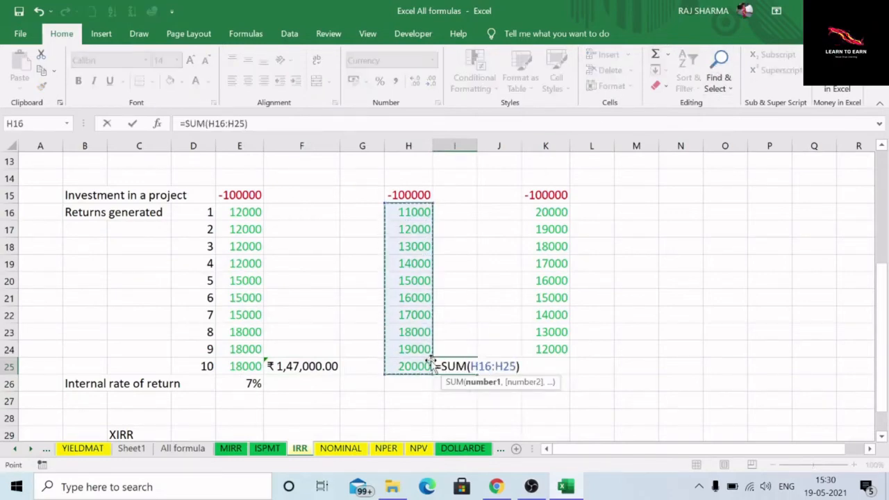
key(Return)
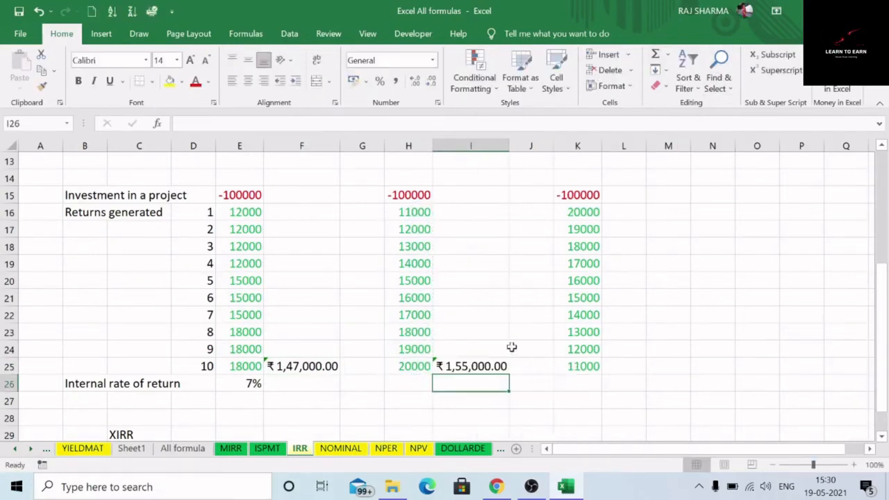
Step: Total the third project's returns in L25 by summing K16:K25
click(634, 368)
click(655, 56)
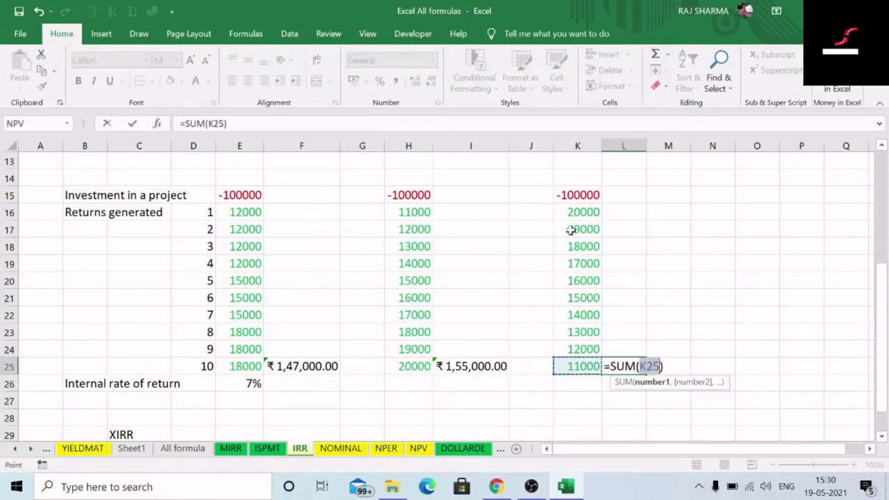
drag(575, 212, 593, 366)
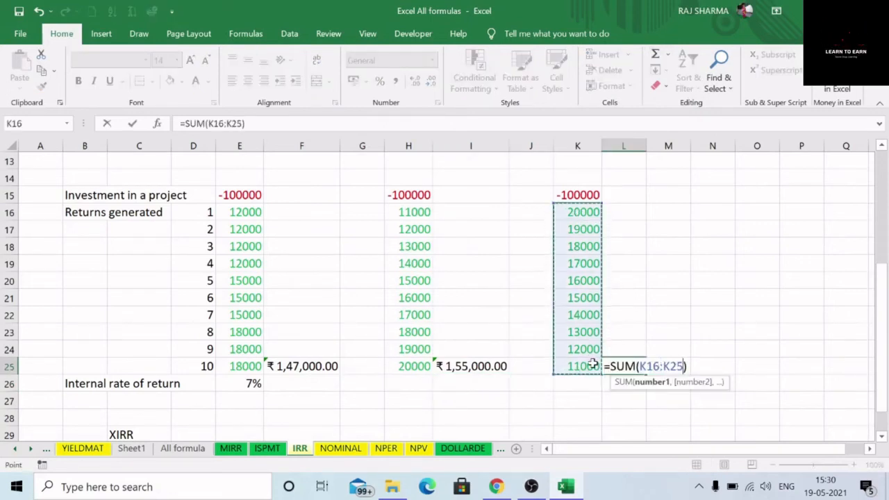
key(Return)
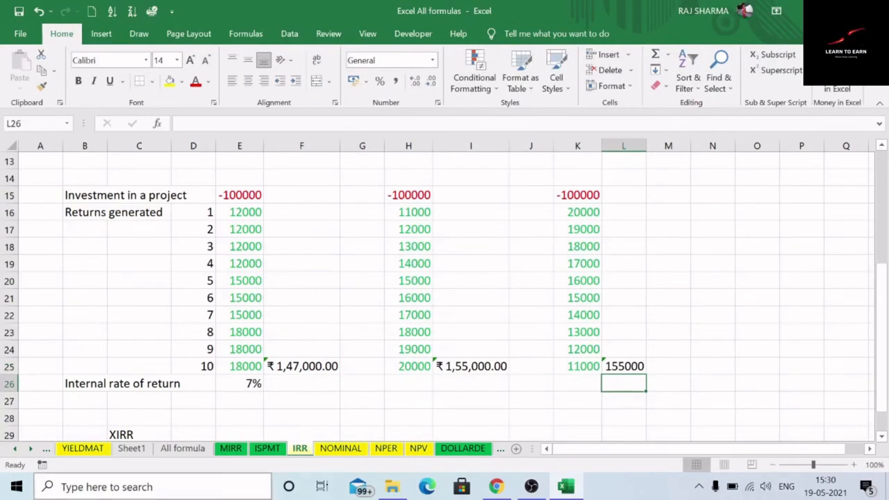
Step: Replace the formula in E26 with the IRR function, using E15:E25 as its values and no guess
click(254, 383)
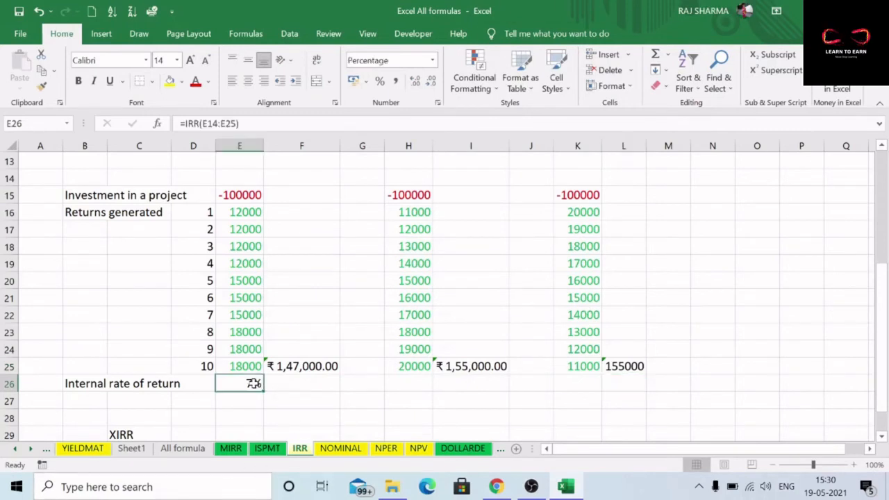
key(Delete)
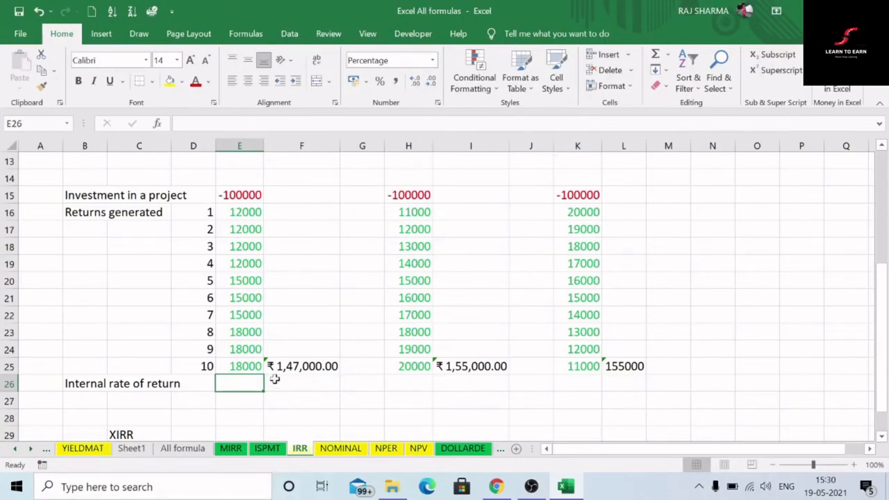
text(=)
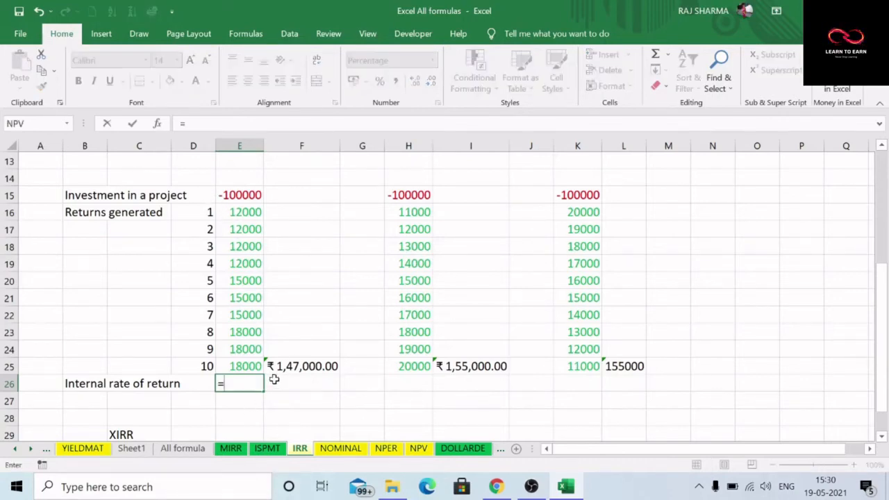
click(158, 124)
scroll(549, 126, down, 3)
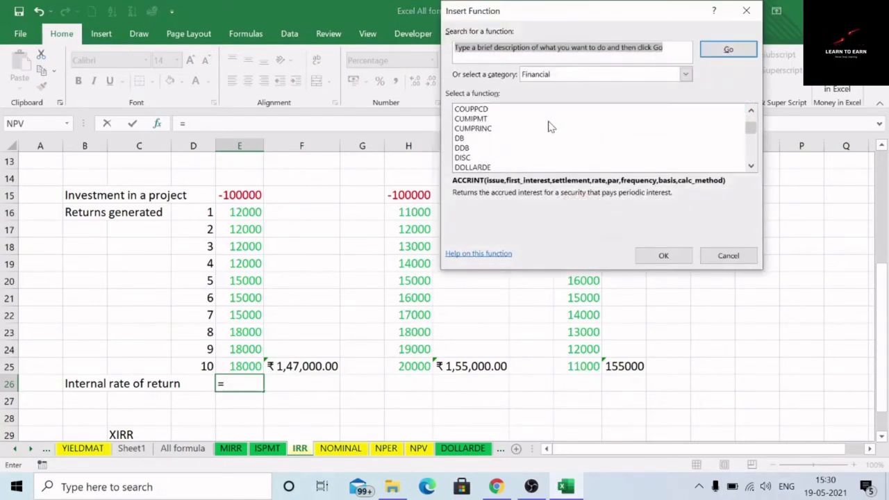
click(635, 75)
click(544, 88)
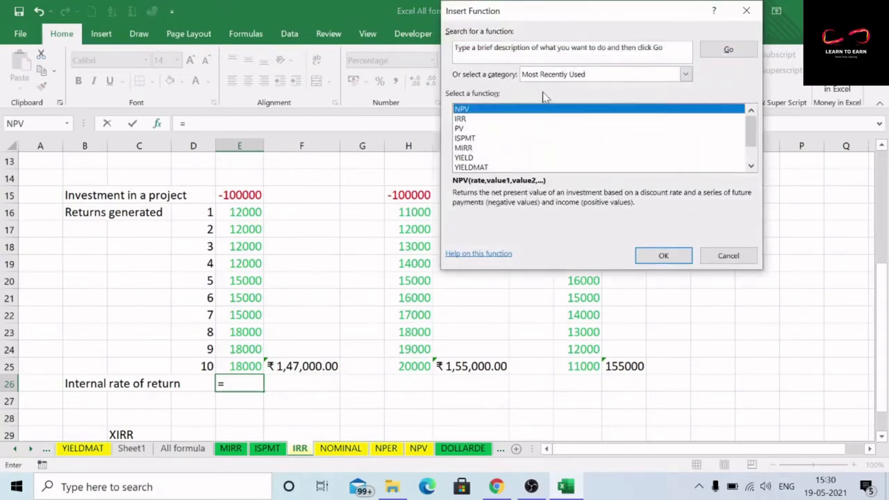
click(466, 119)
click(664, 255)
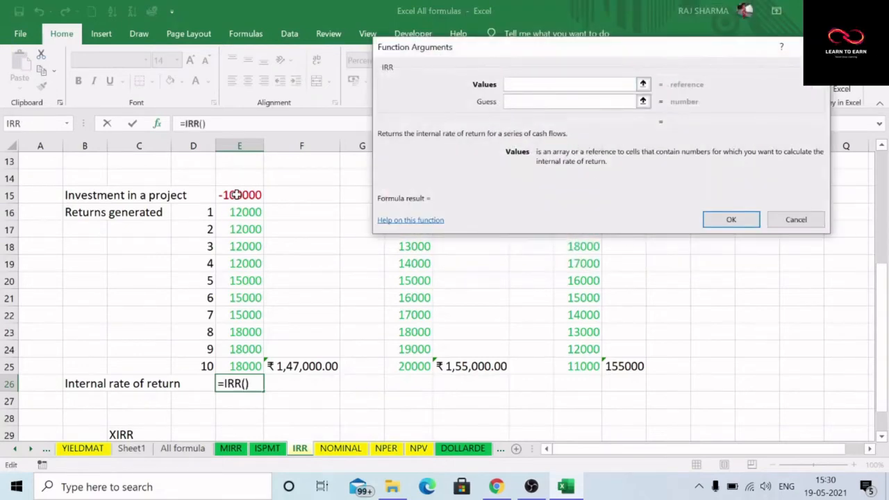
drag(236, 195, 250, 365)
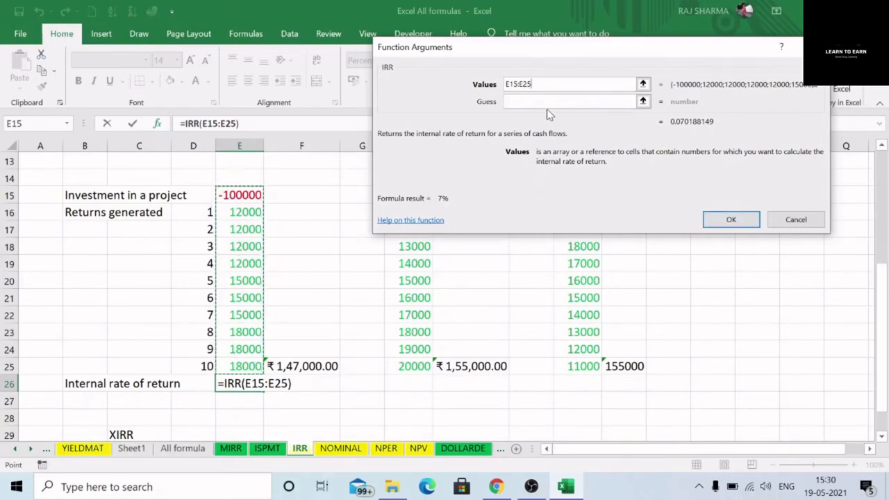
click(730, 220)
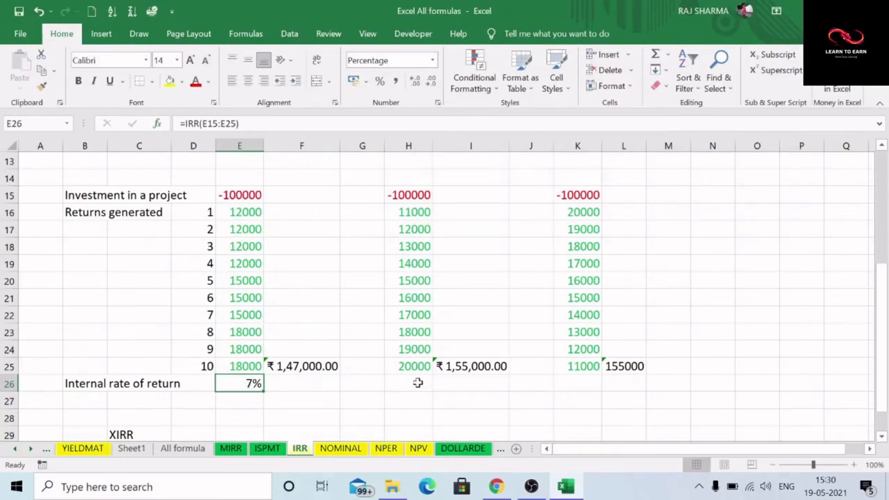
Step: Copy the IRR formula from E26 into H26 and K26 for the second and third projects
key(ctrl+c)
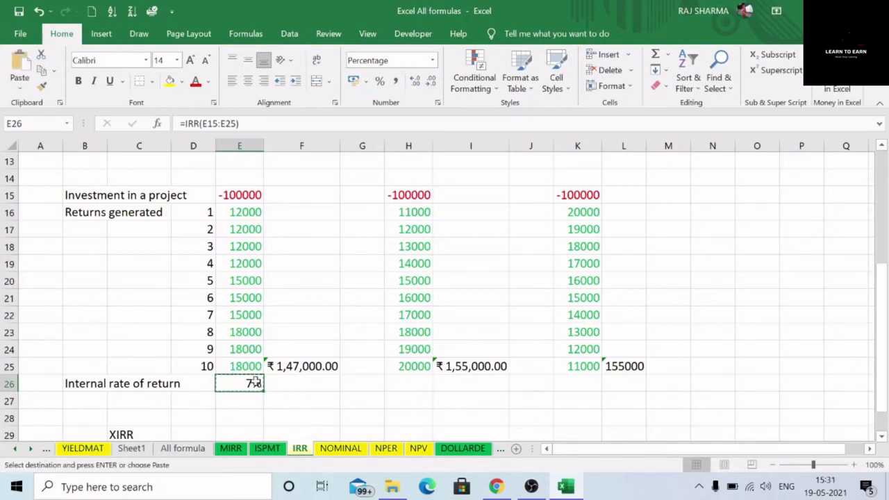
click(419, 384)
key(ctrl+v)
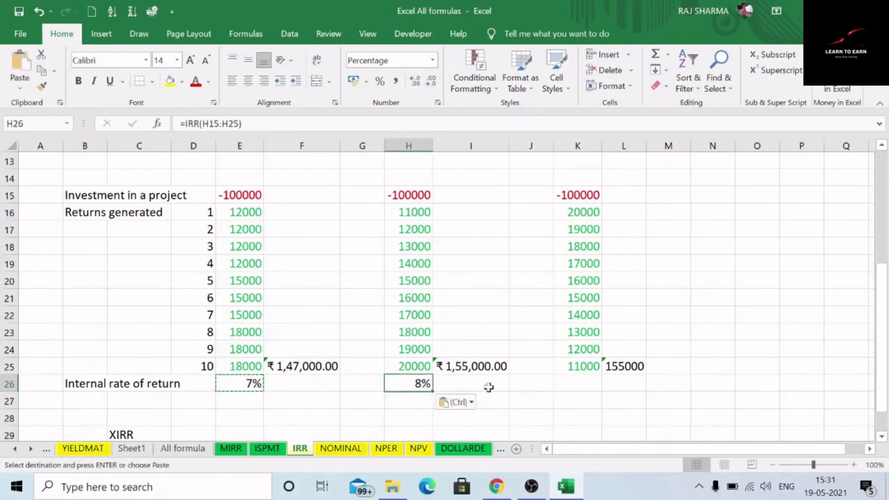
click(585, 372)
click(580, 385)
key(ctrl+v)
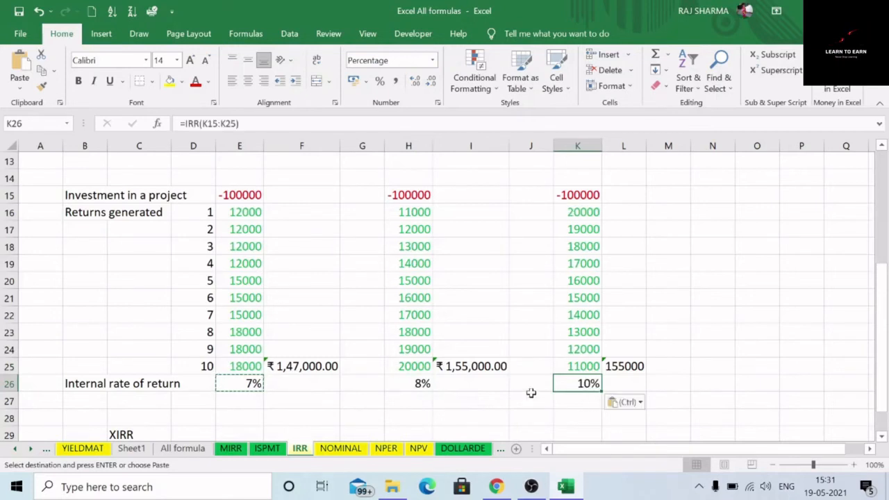
Step: Compare the internal rates of return in H26 and K26 with the second and third projects' returns and totals
click(411, 387)
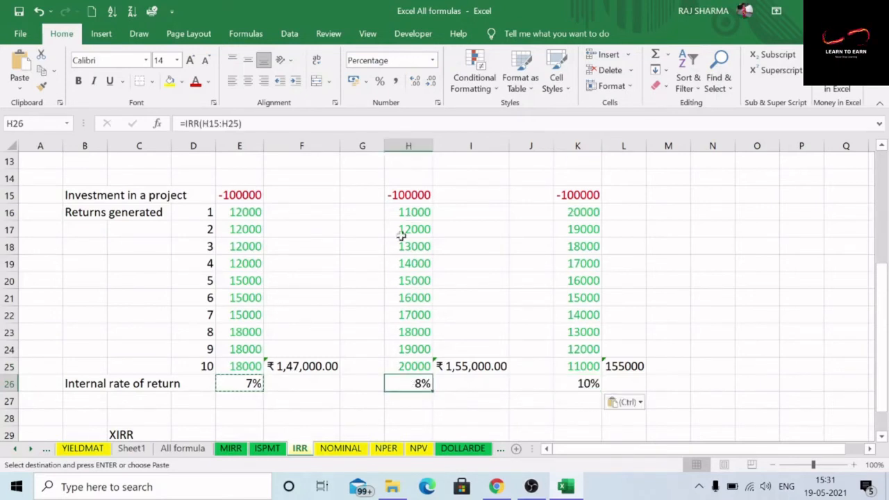
click(585, 384)
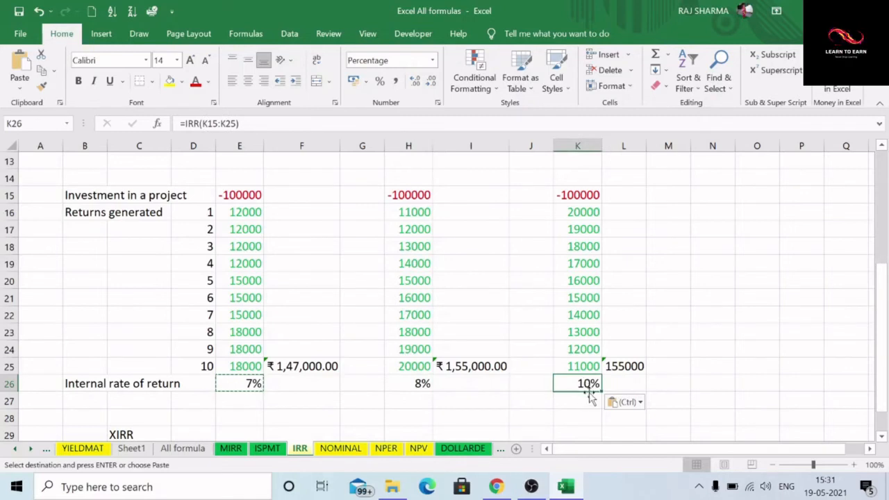
click(468, 367)
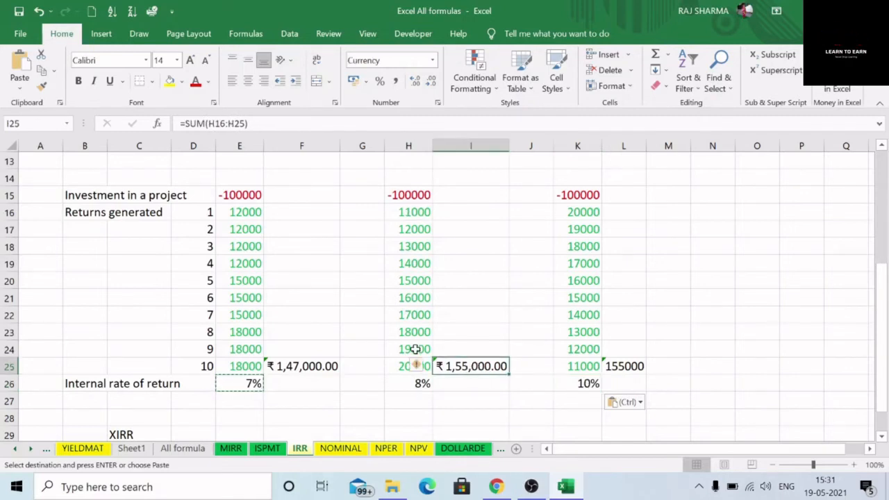
click(584, 384)
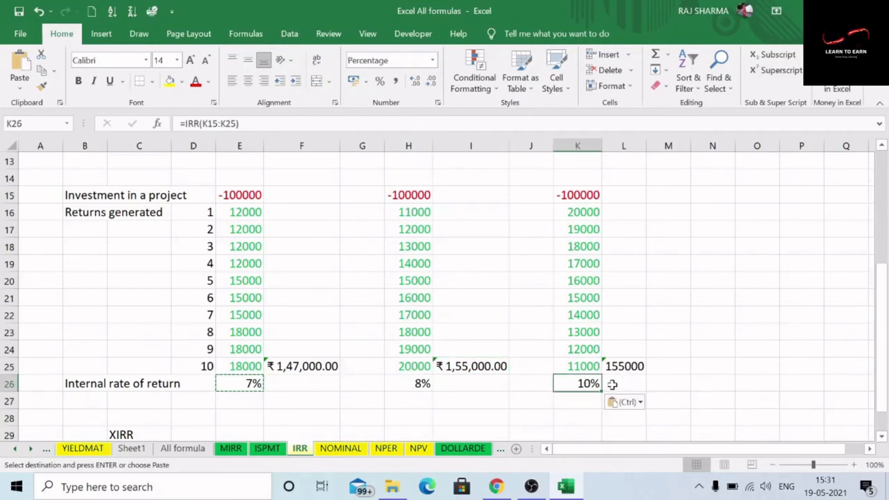
click(589, 213)
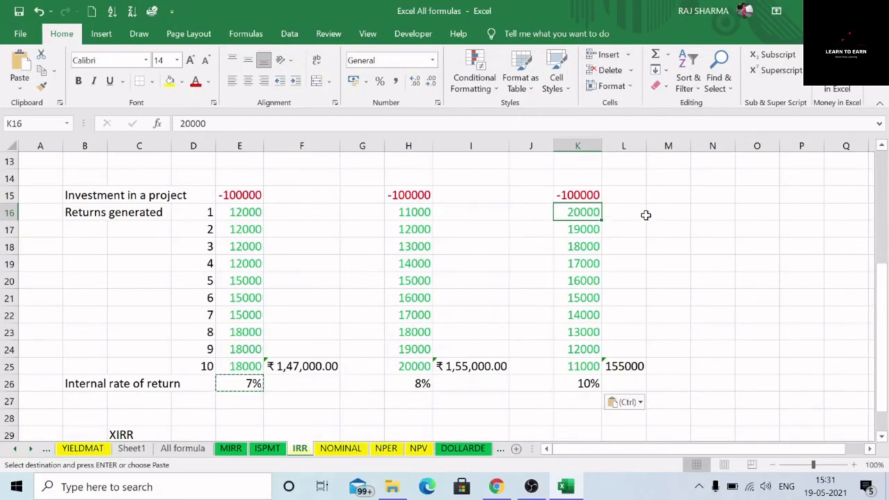
Step: Inspect the IRR formula in K26 and frame the third project's investment, returns and rate with a red rectangle
click(577, 388)
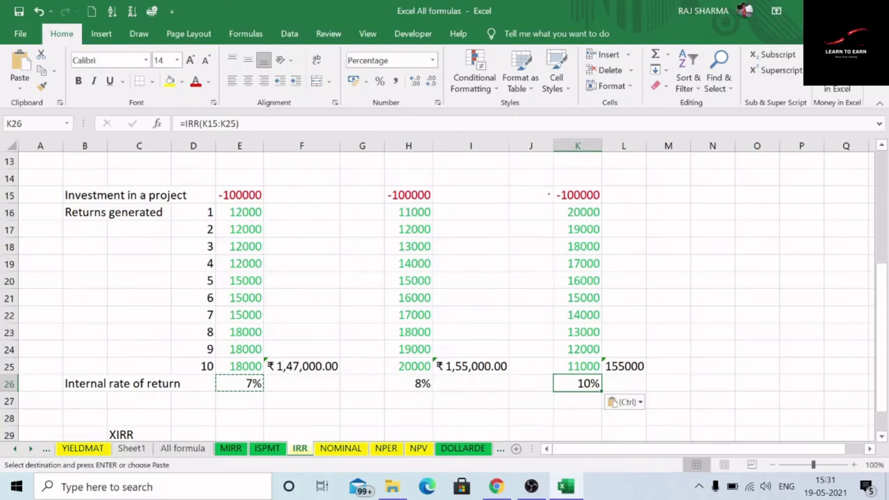
mouse_move(547, 180)
mouse_down()
mouse_move(562, 409)
mouse_move(660, 401)
mouse_up()
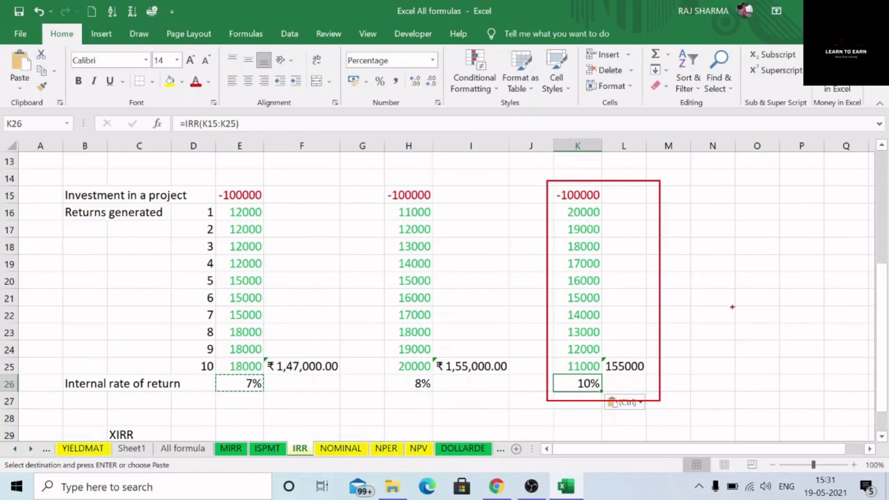
Step: Review the XIRR label in C29 below the project comparison and cancel the pending copy of E26
scroll(488, 392, down, 1)
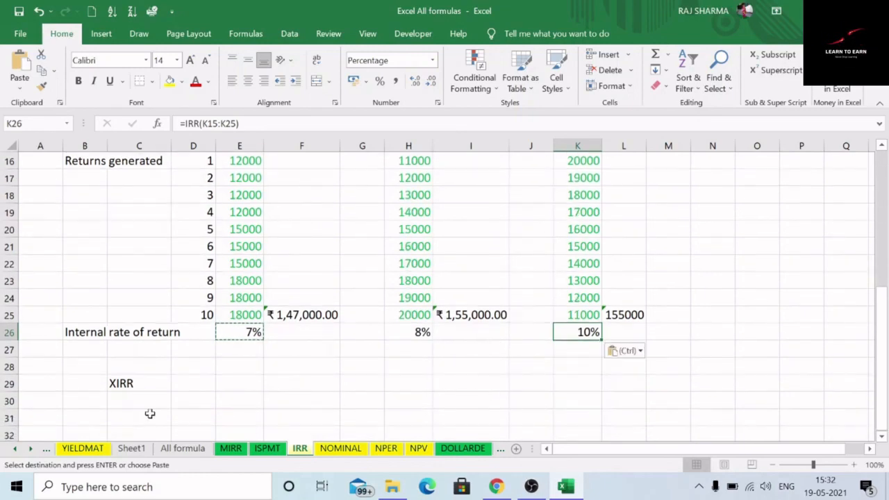
click(142, 385)
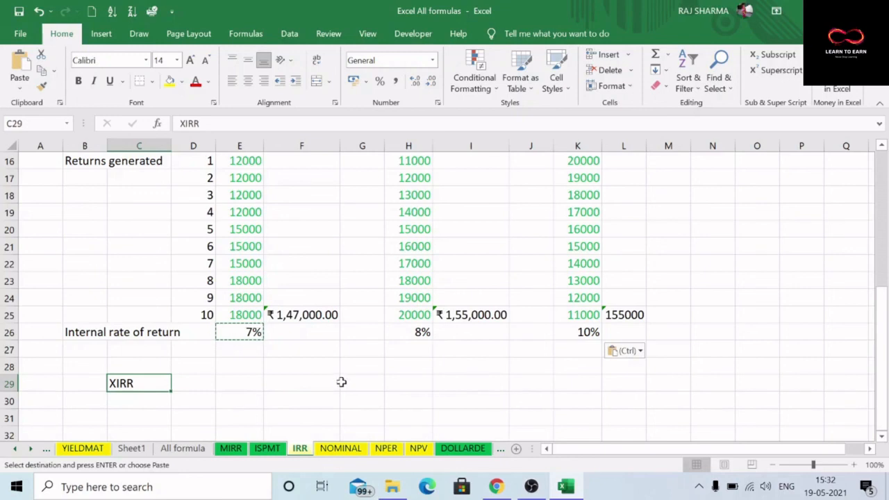
click(247, 382)
click(125, 381)
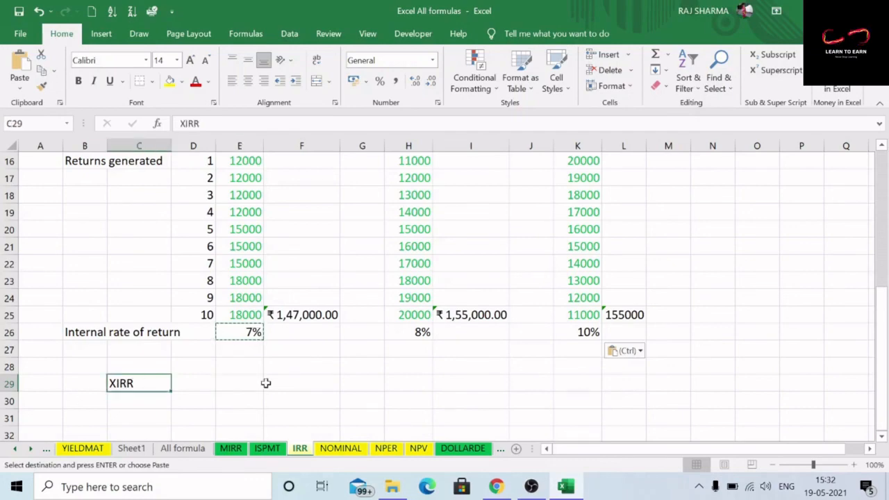
key(Escape)
scroll(377, 375, up, 5)
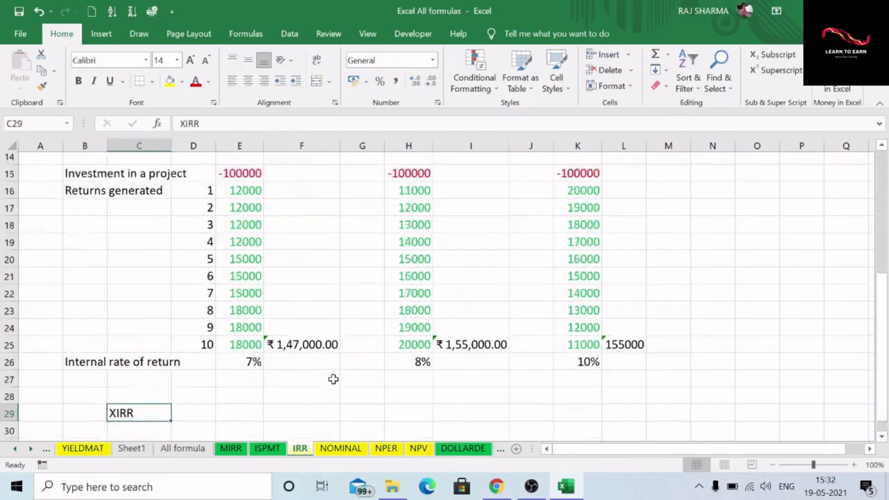